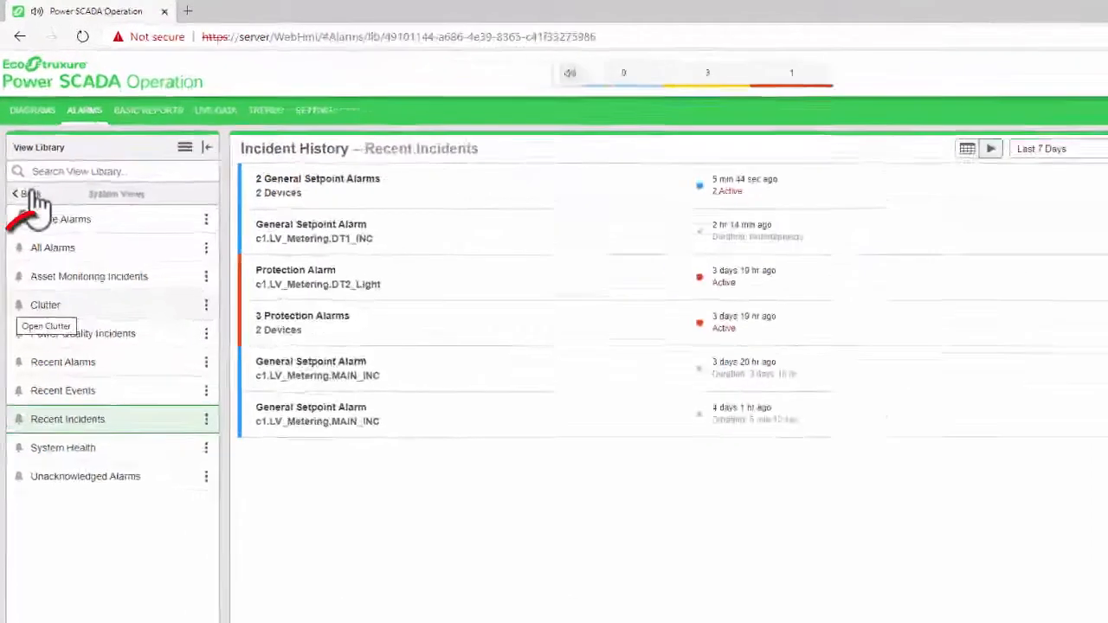
# Create a folder named Custom Views at the Home level of the view library.
pyautogui.click(20, 157)
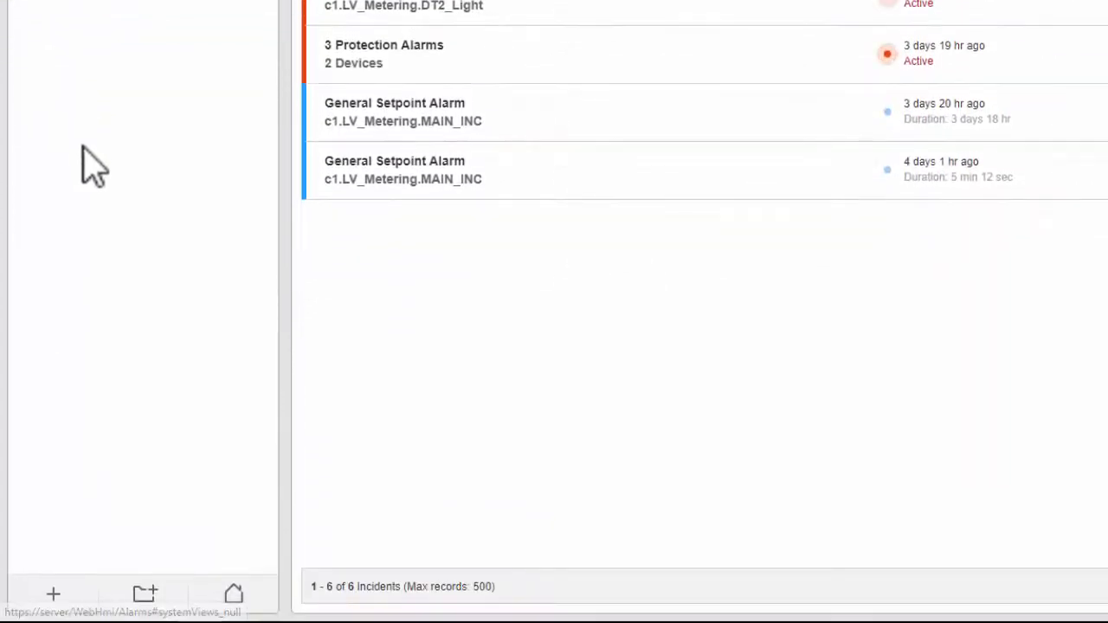
pyautogui.click(53, 594)
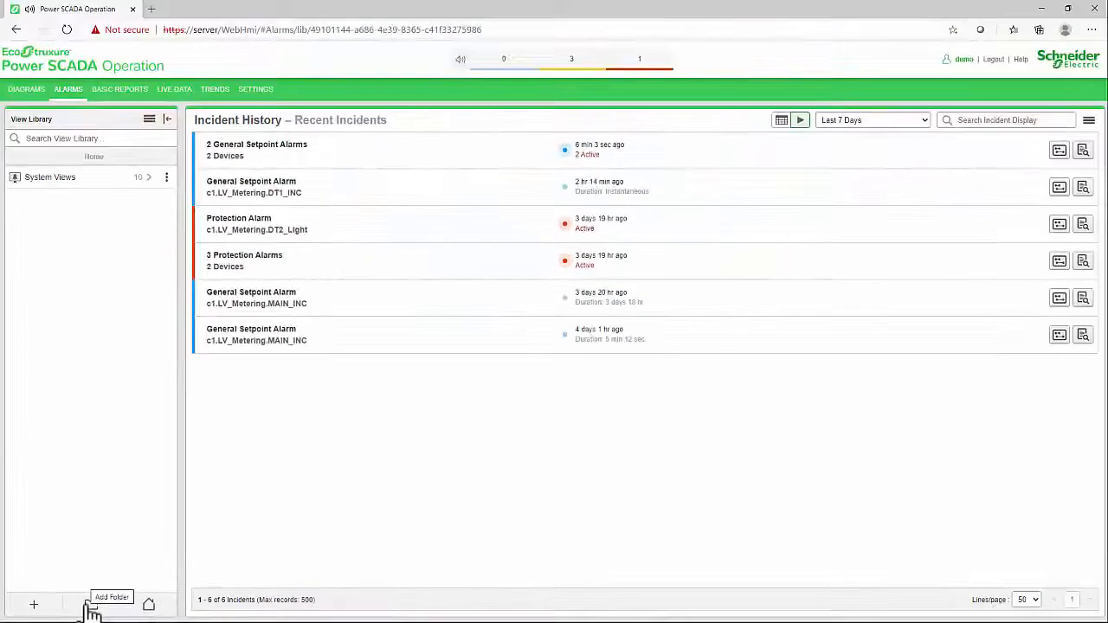
pyautogui.click(91, 607)
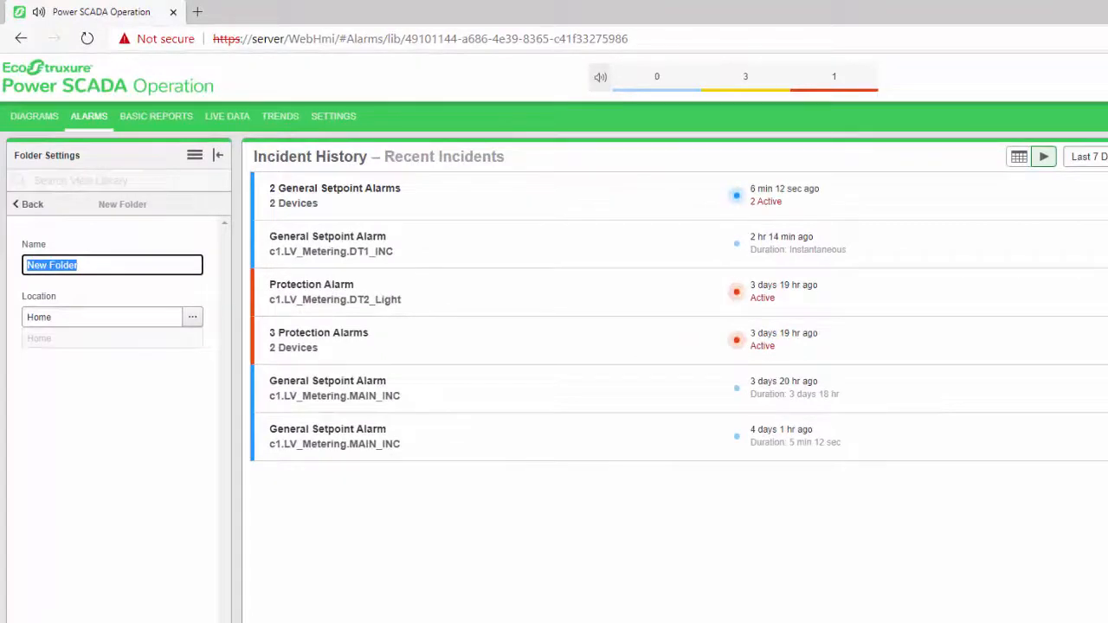
pyautogui.write('Custom Views')
pyautogui.press('Return')
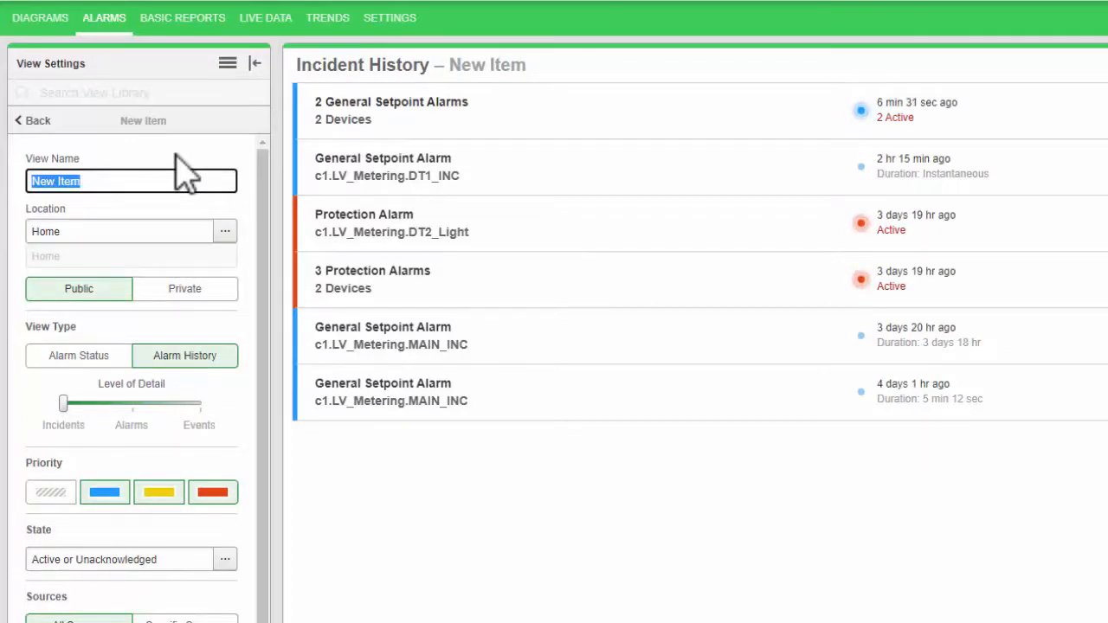
# Name the new alarm view High Status and set its location to Home/Custom Views.
pyautogui.write('His')
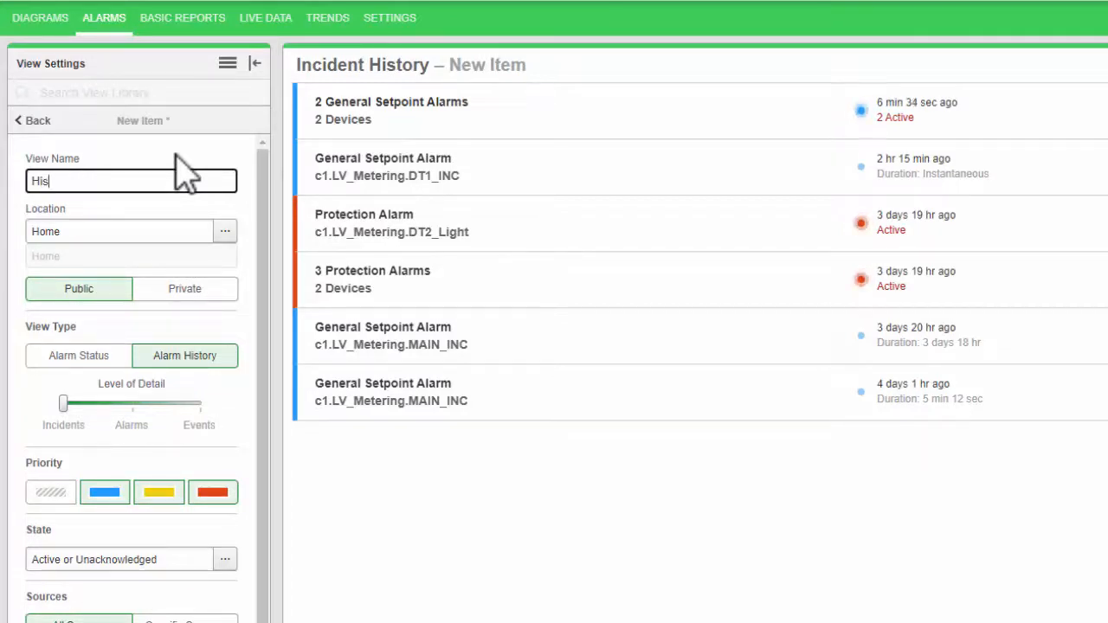
pyautogui.click(185, 230)
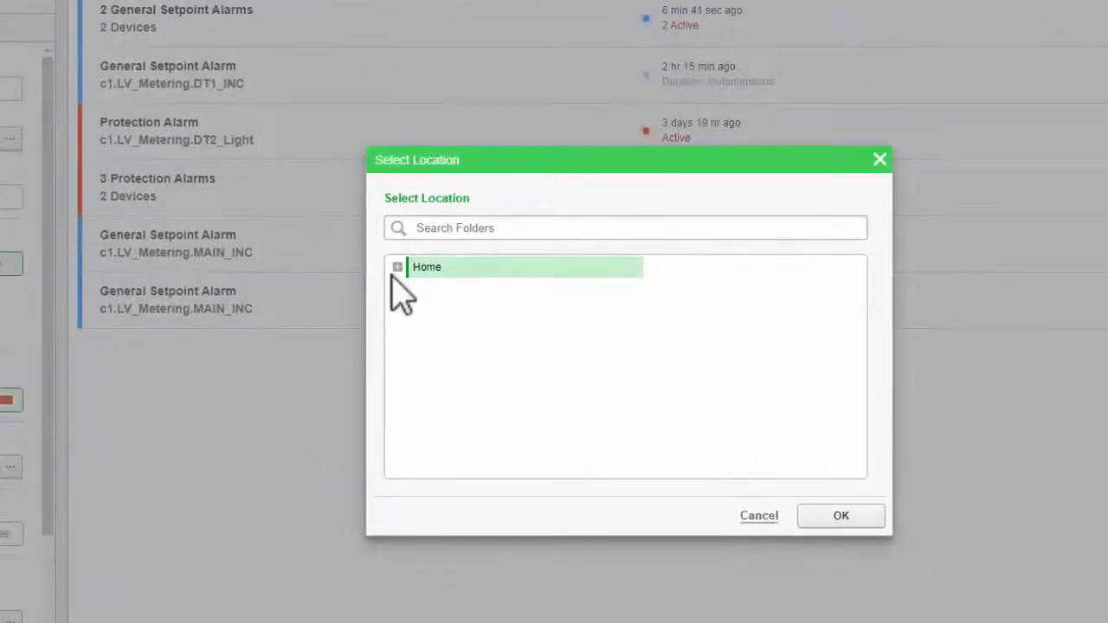
pyautogui.click(398, 268)
pyautogui.click(465, 287)
pyautogui.click(840, 516)
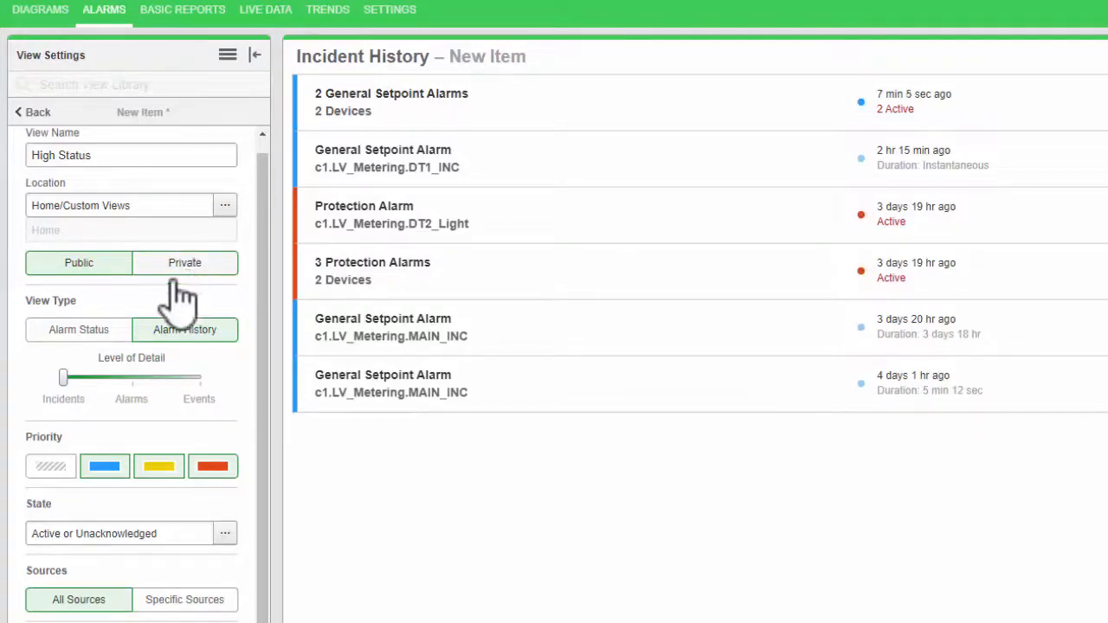
# Try the Alarm Status and Alarm History view types, comparing the Incidents, Alarms and Events levels of detail.
pyautogui.click(87, 333)
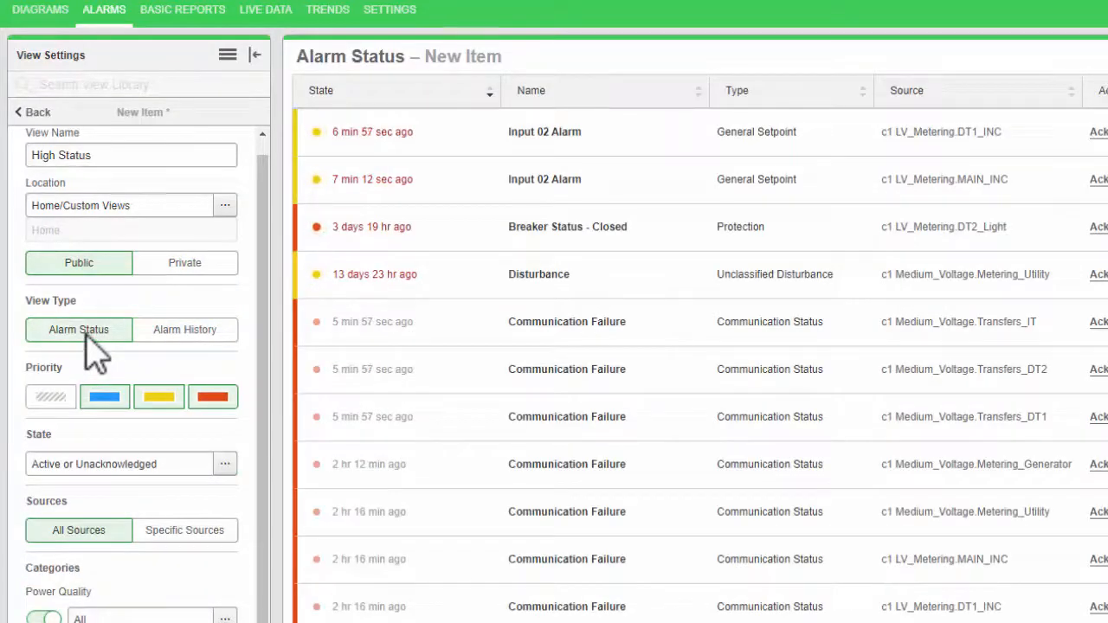
pyautogui.click(201, 342)
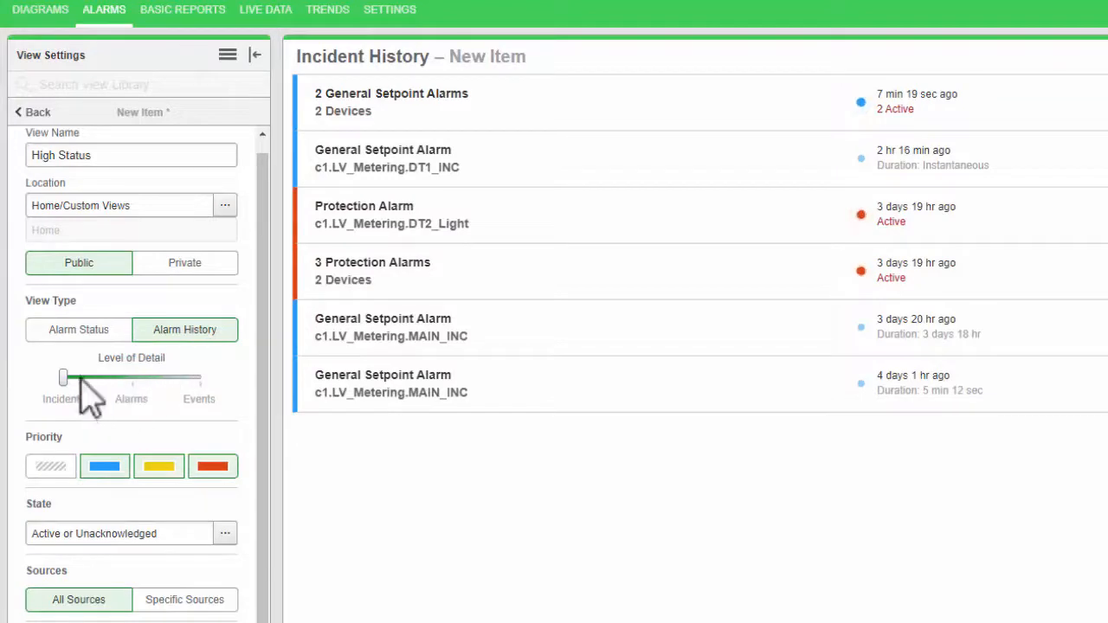
pyautogui.moveTo(86, 381); pyautogui.dragTo(217, 379)
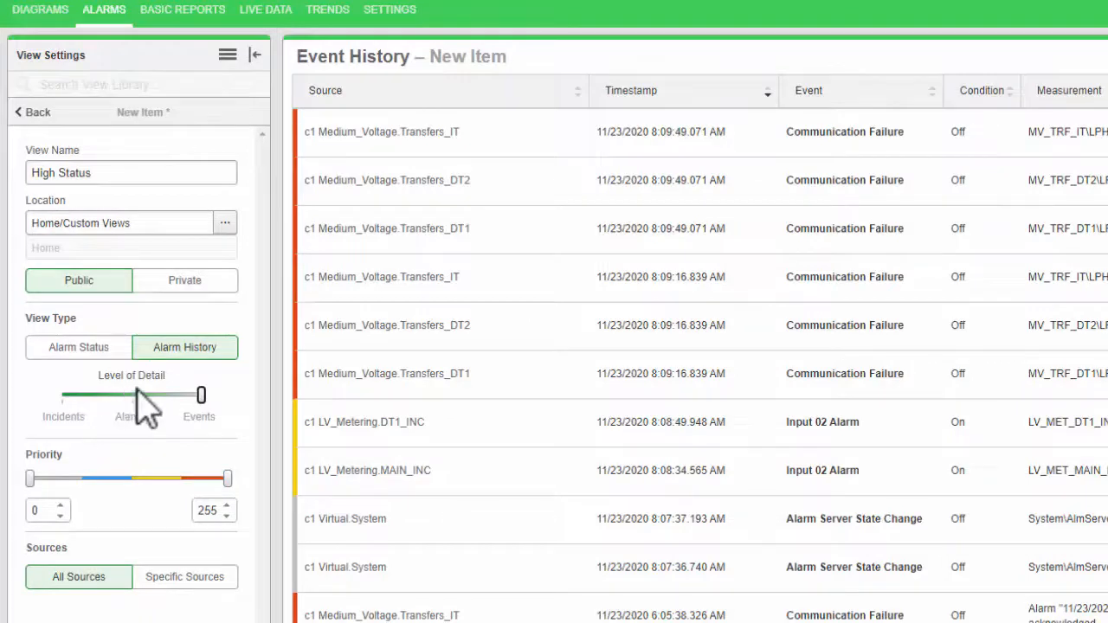
pyautogui.click(136, 396)
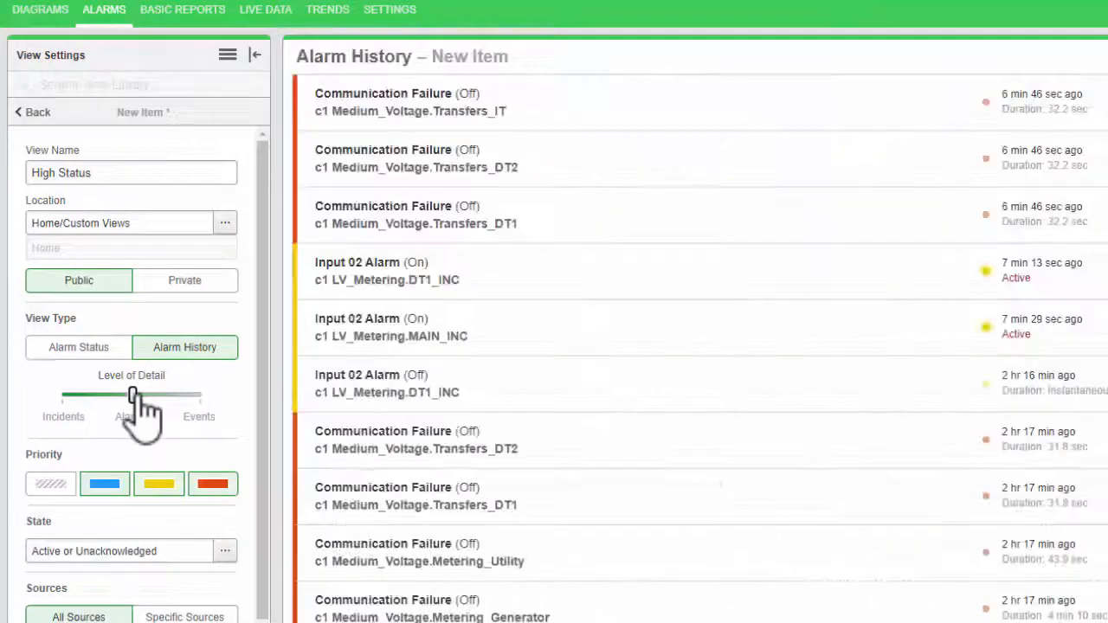
pyautogui.click(71, 398)
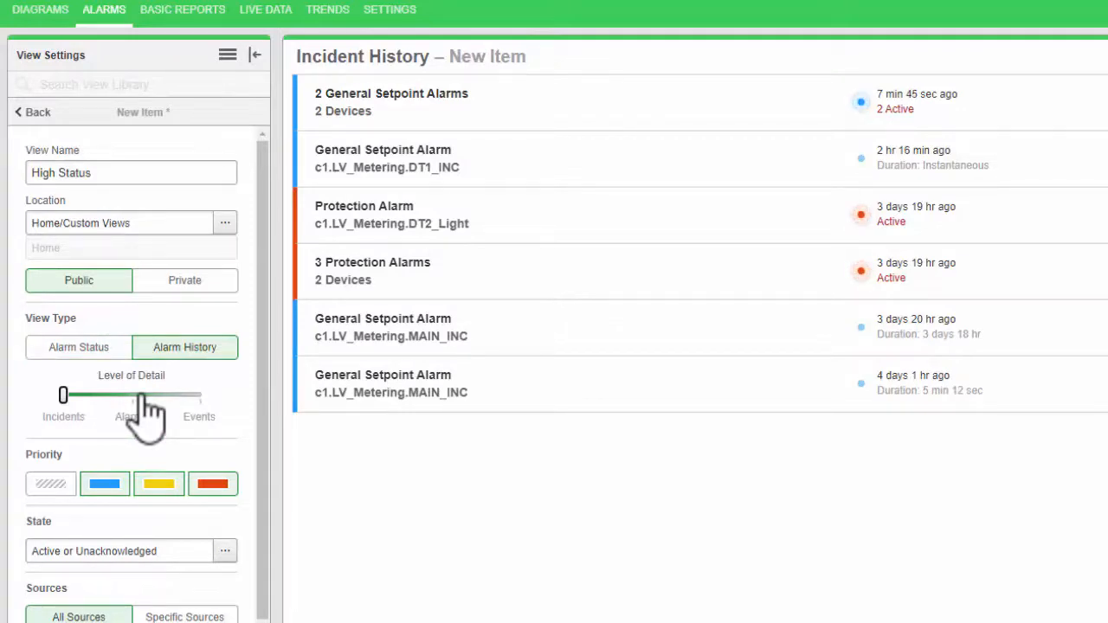
pyautogui.click(196, 394)
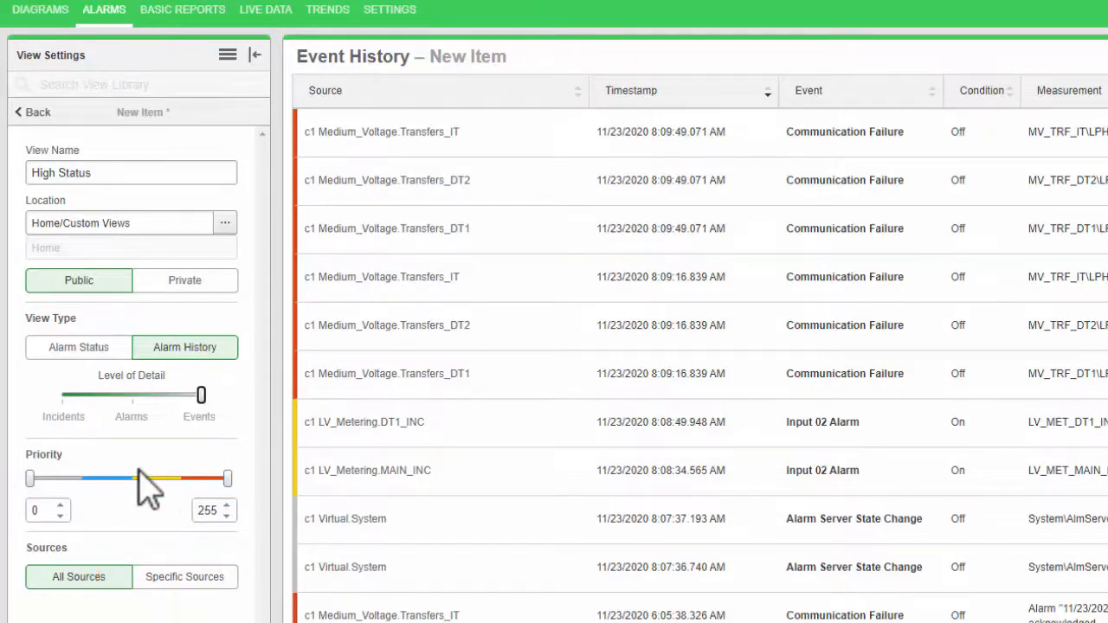
pyautogui.click(132, 396)
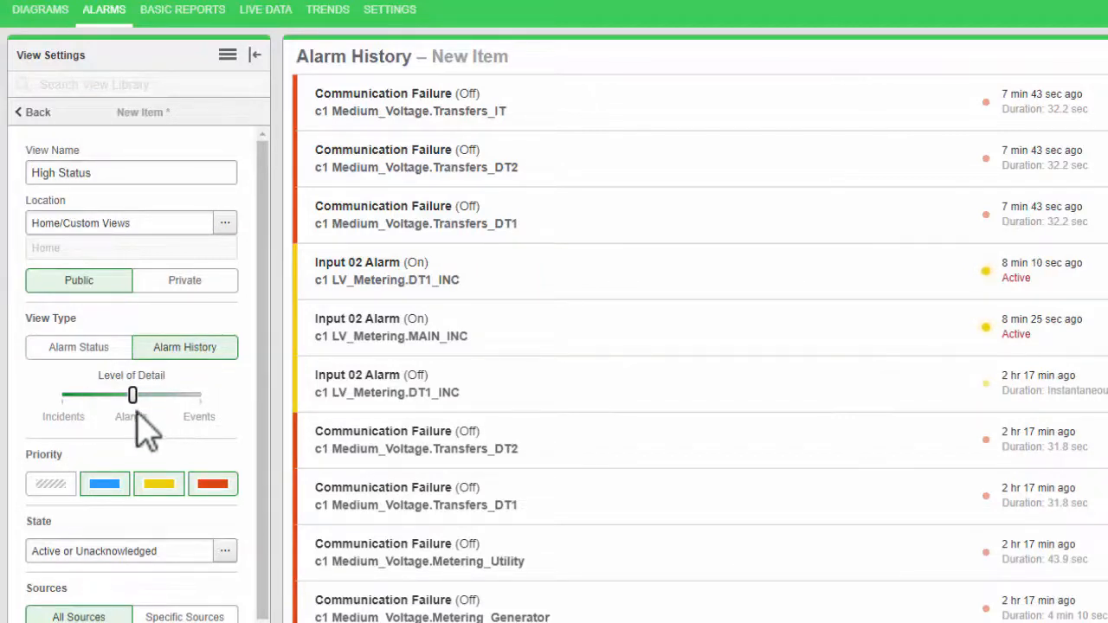
# Set the view type to Alarm Status and exclude the blue and yellow priorities so only red is included.
pyautogui.click(77, 349)
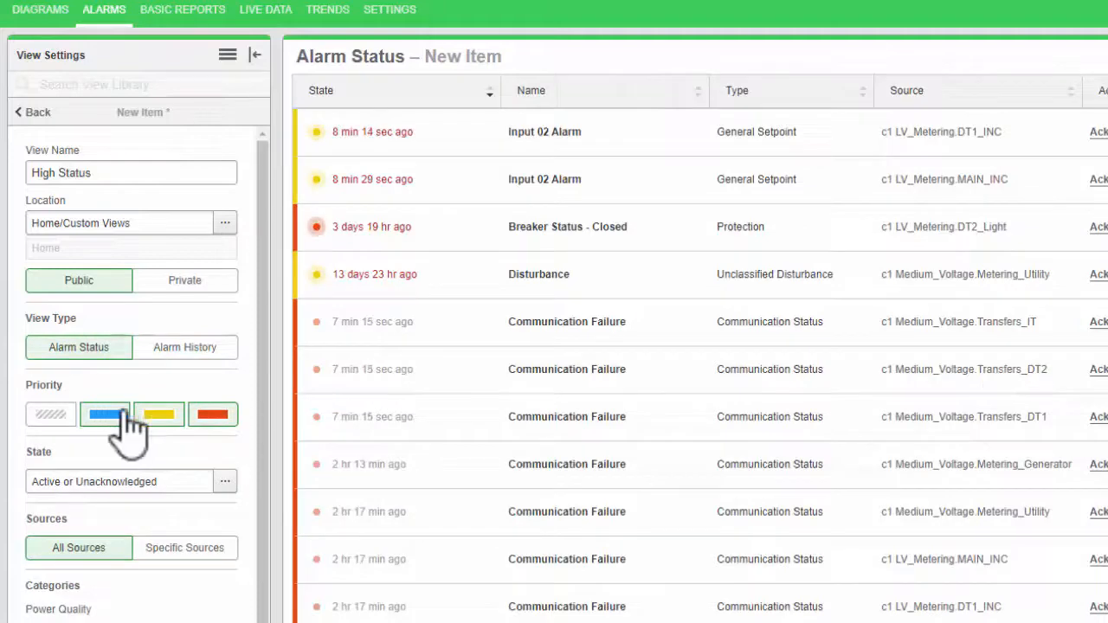
pyautogui.click(103, 413)
pyautogui.click(156, 415)
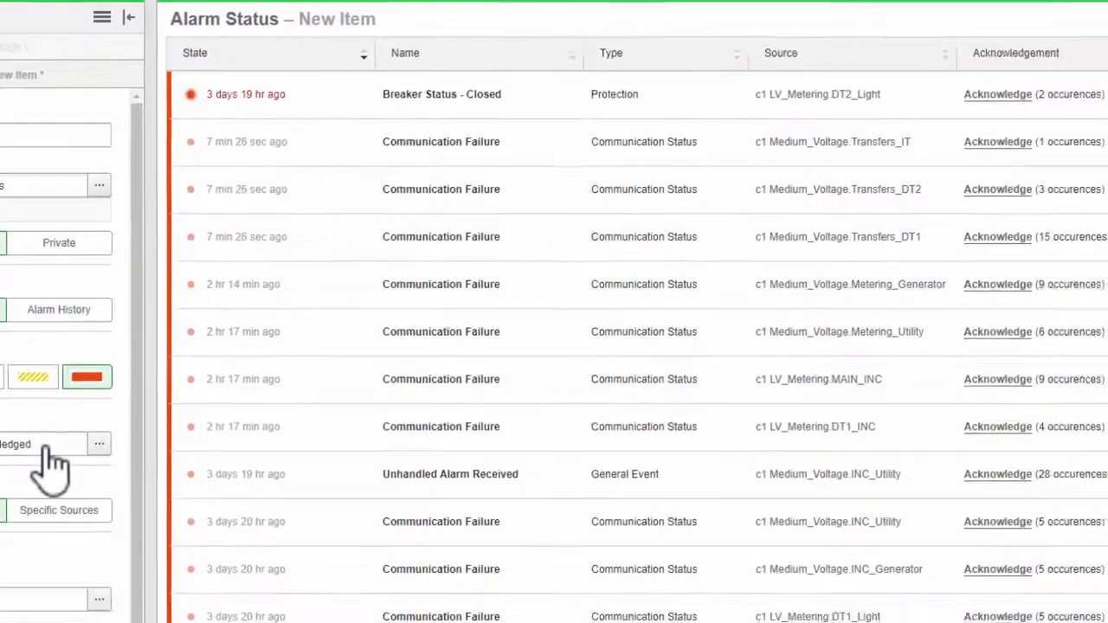
# Set the view's alarm state filter to Unacknowledged.
pyautogui.click(46, 450)
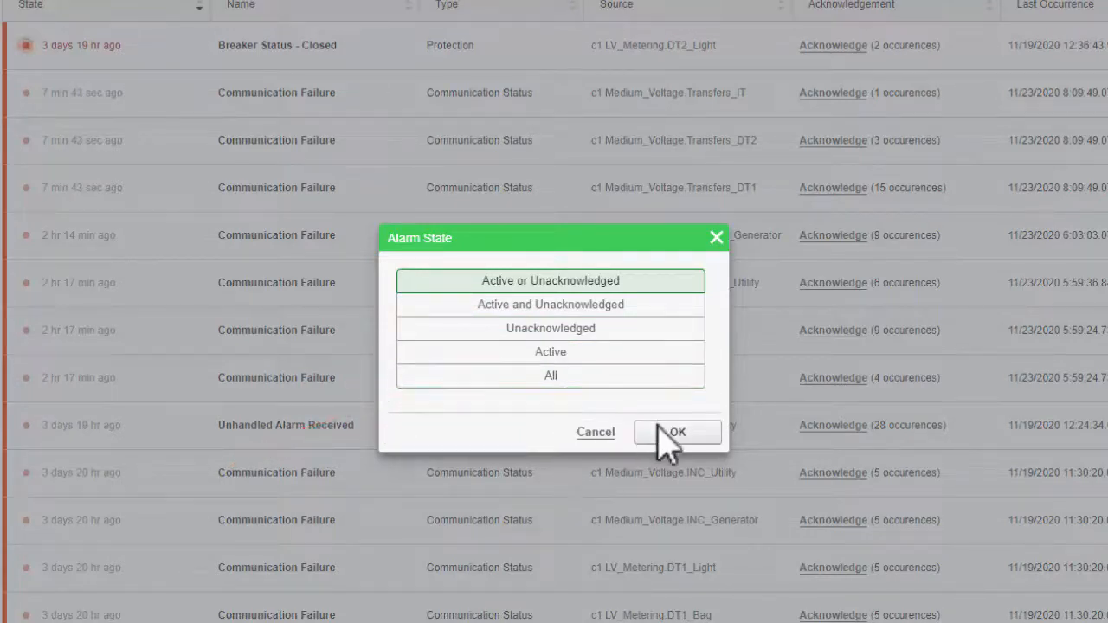
pyautogui.click(636, 331)
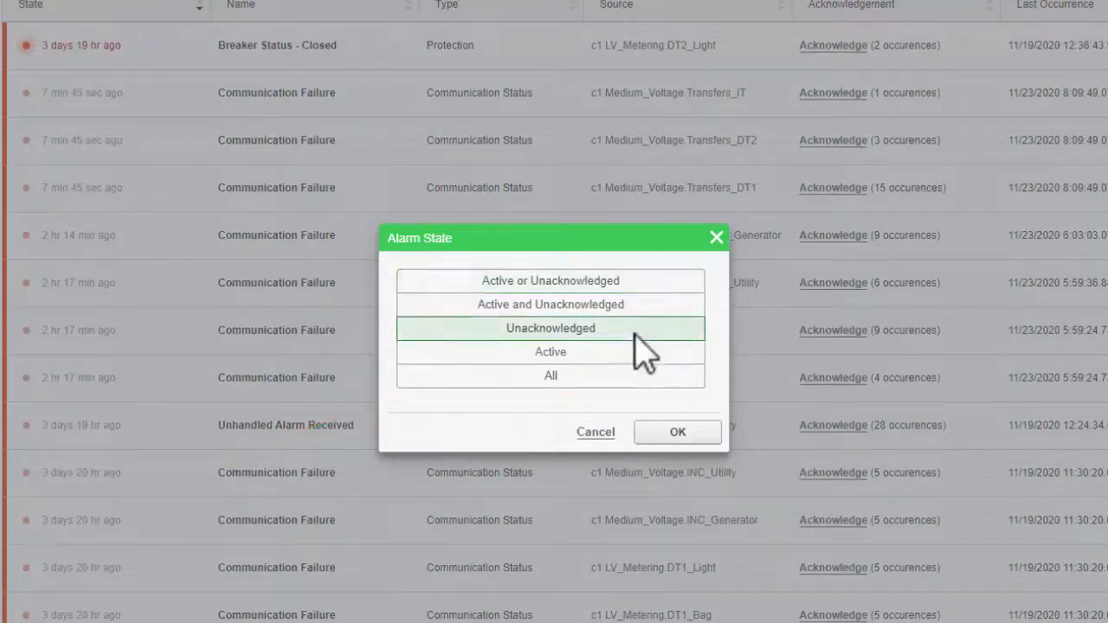
pyautogui.click(665, 435)
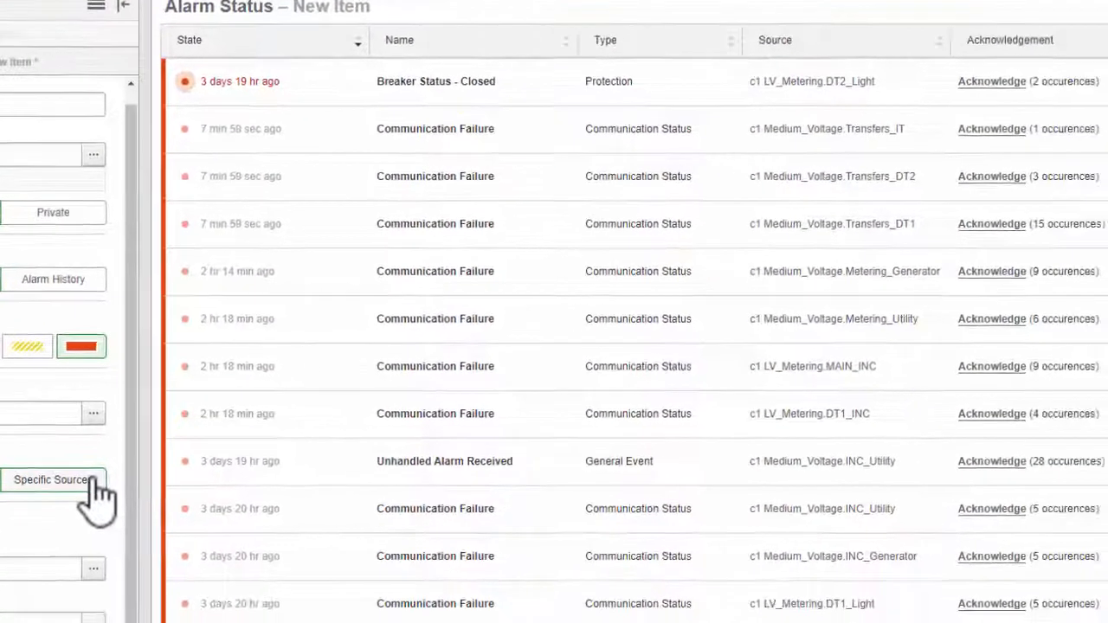
# Limit the view to specific sources, choosing all seven devices in the Medium_Voltage folder from INC_Generator to Transfers_IT.
pyautogui.click(227, 547)
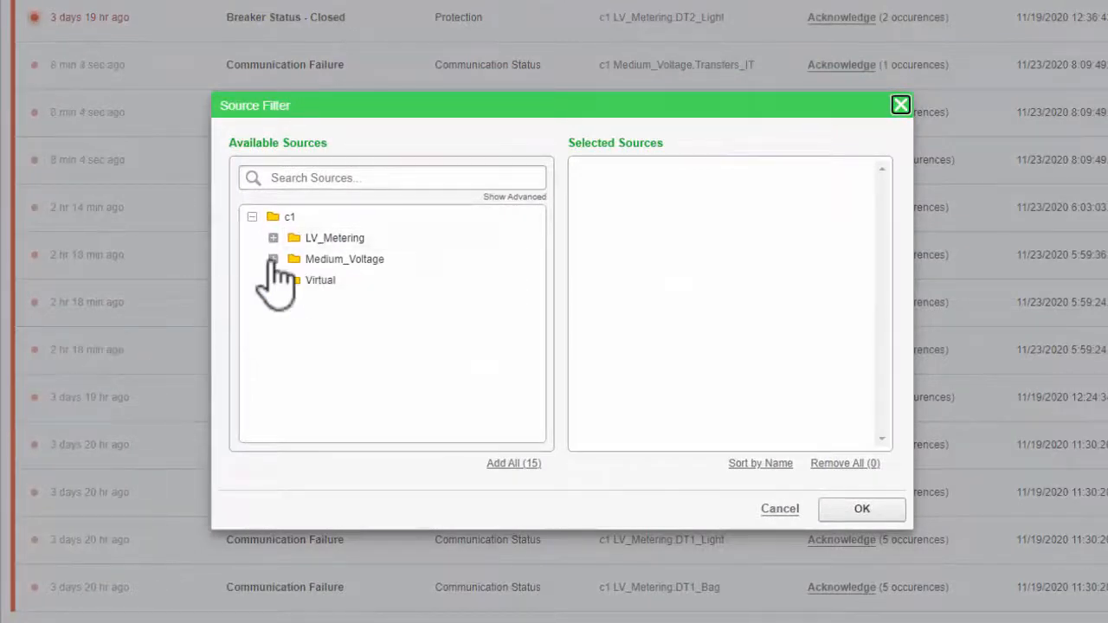
pyautogui.click(273, 259)
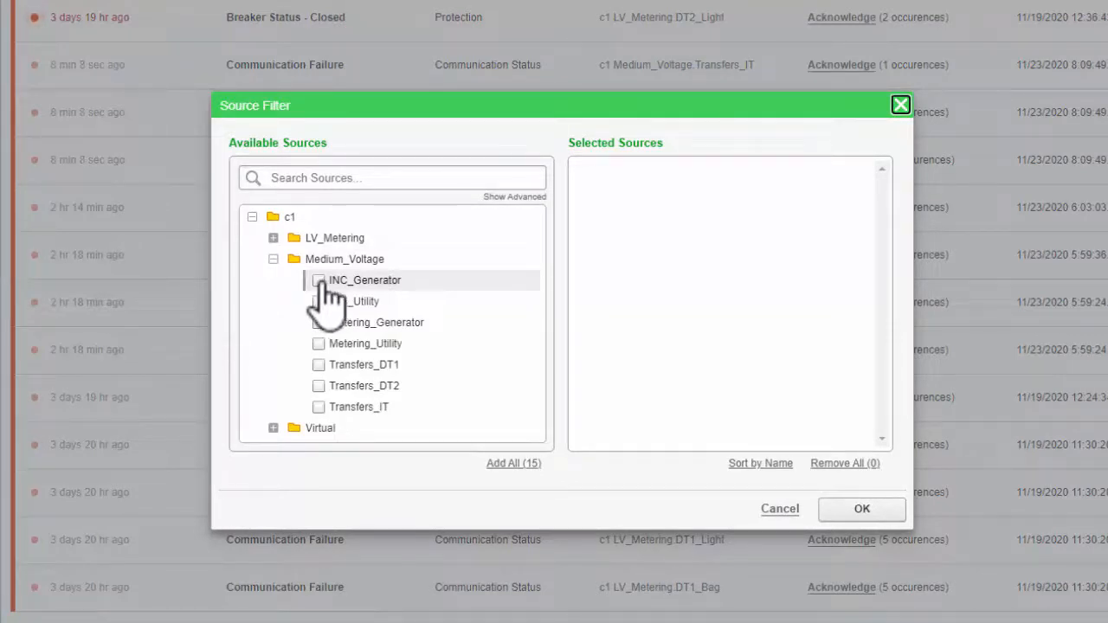
pyautogui.click(318, 281)
pyautogui.click(318, 301)
pyautogui.click(319, 322)
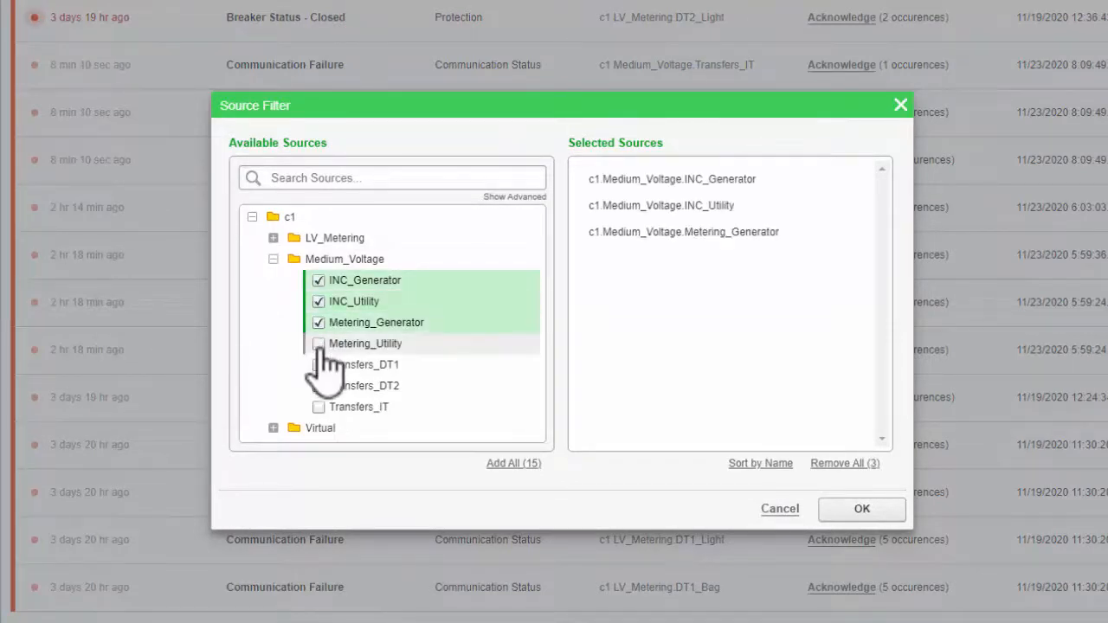
pyautogui.click(318, 343)
pyautogui.click(319, 365)
pyautogui.click(318, 387)
pyautogui.click(319, 407)
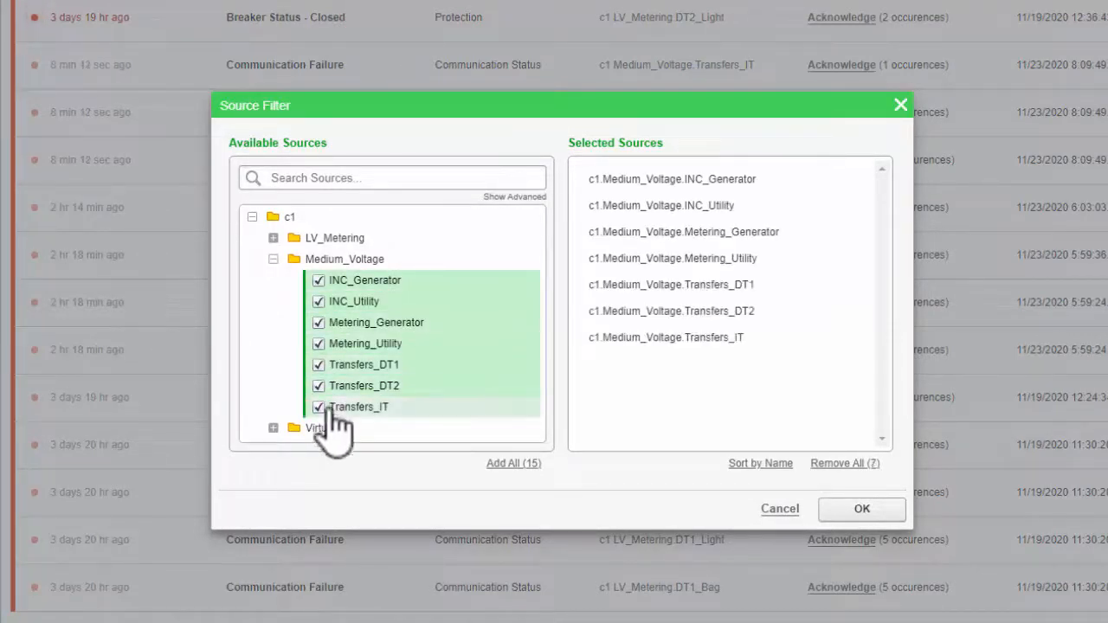
pyautogui.click(861, 510)
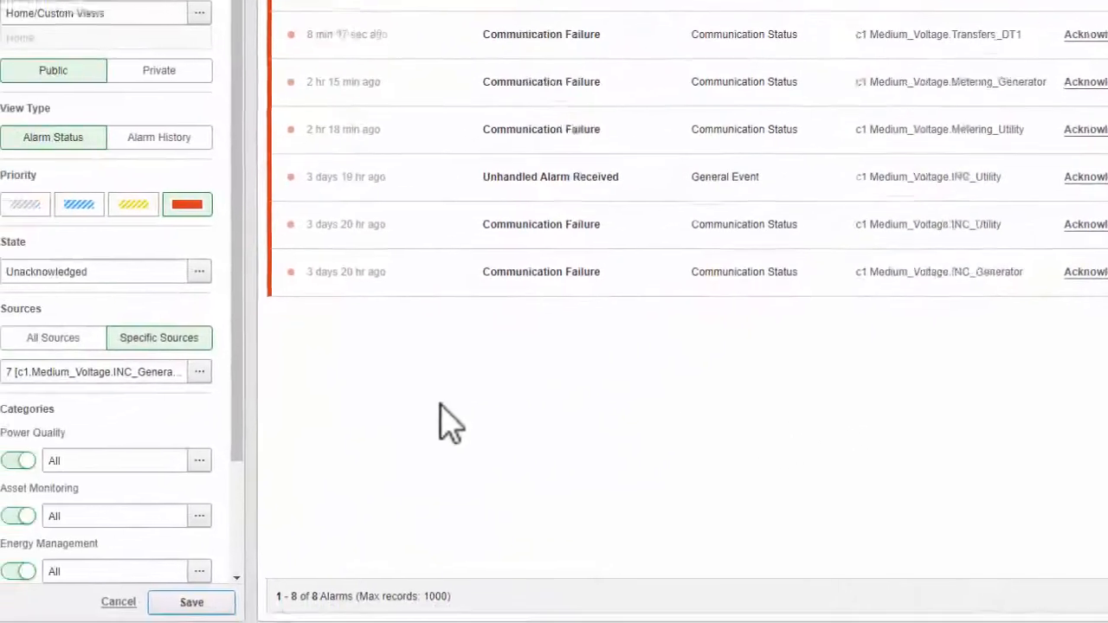
# Examine the alarm types included in the Power Quality and Asset Monitoring categories.
pyautogui.scroll(-3, 225, 394)
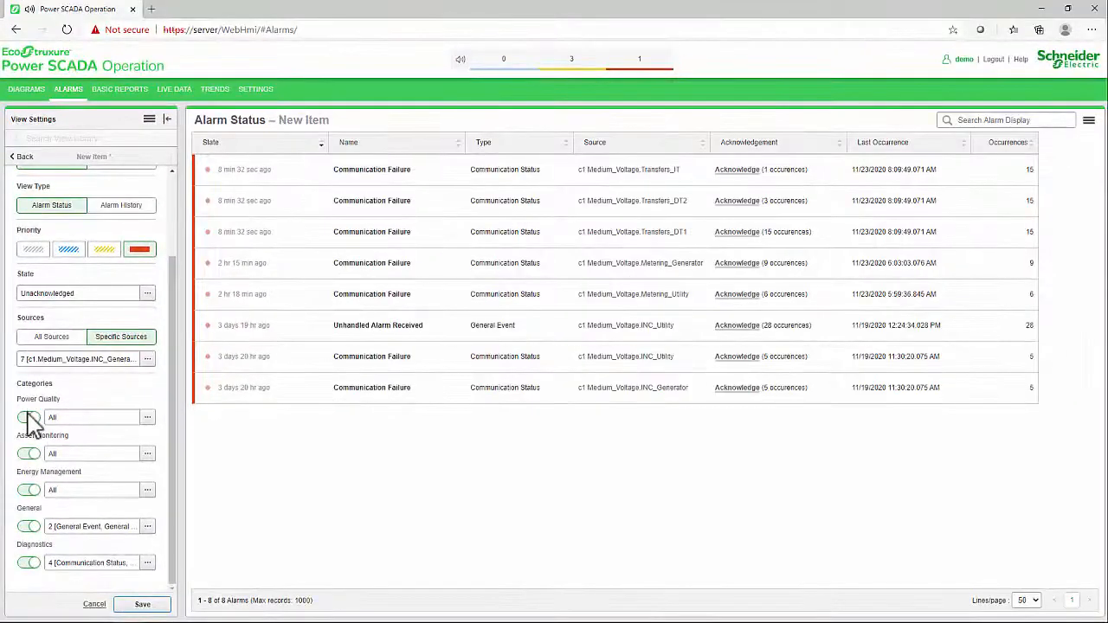
pyautogui.click(29, 418)
pyautogui.click(31, 420)
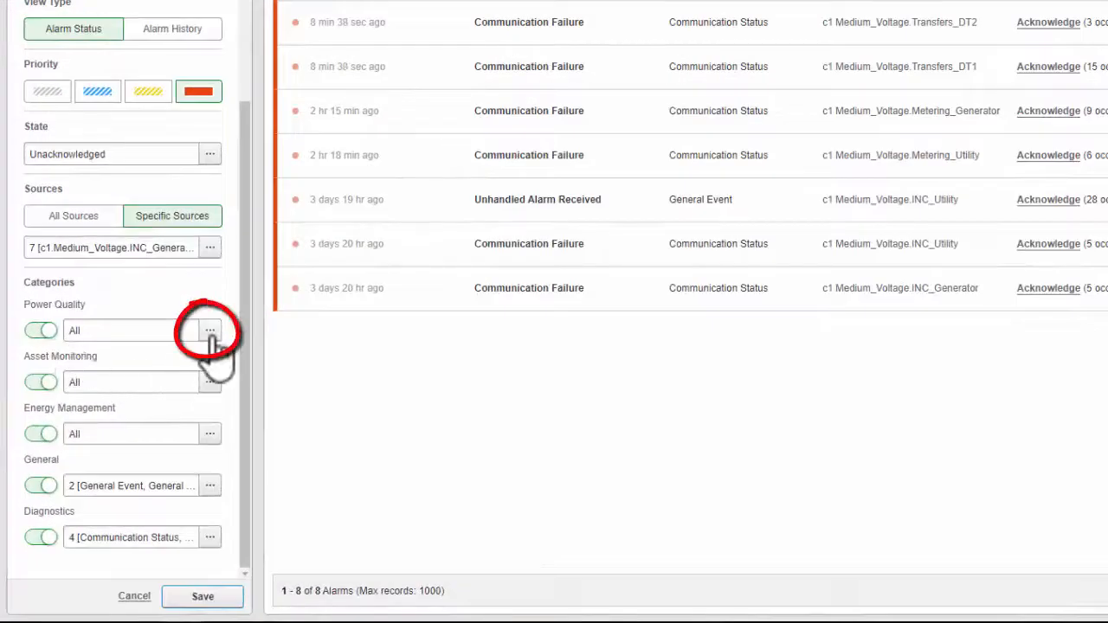
pyautogui.click(209, 332)
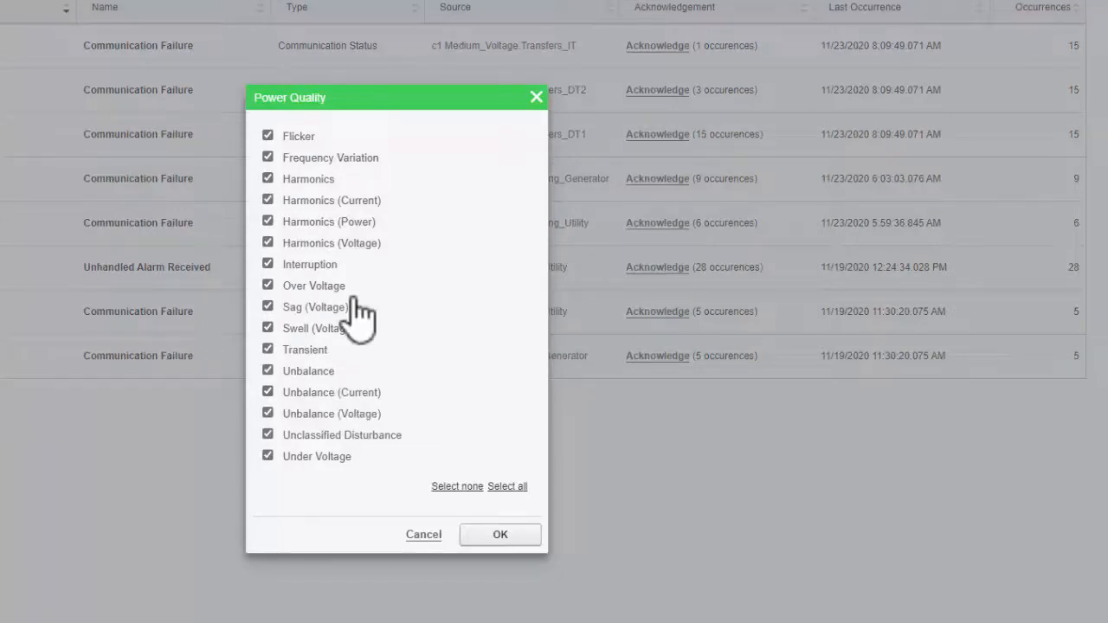
pyautogui.click(437, 530)
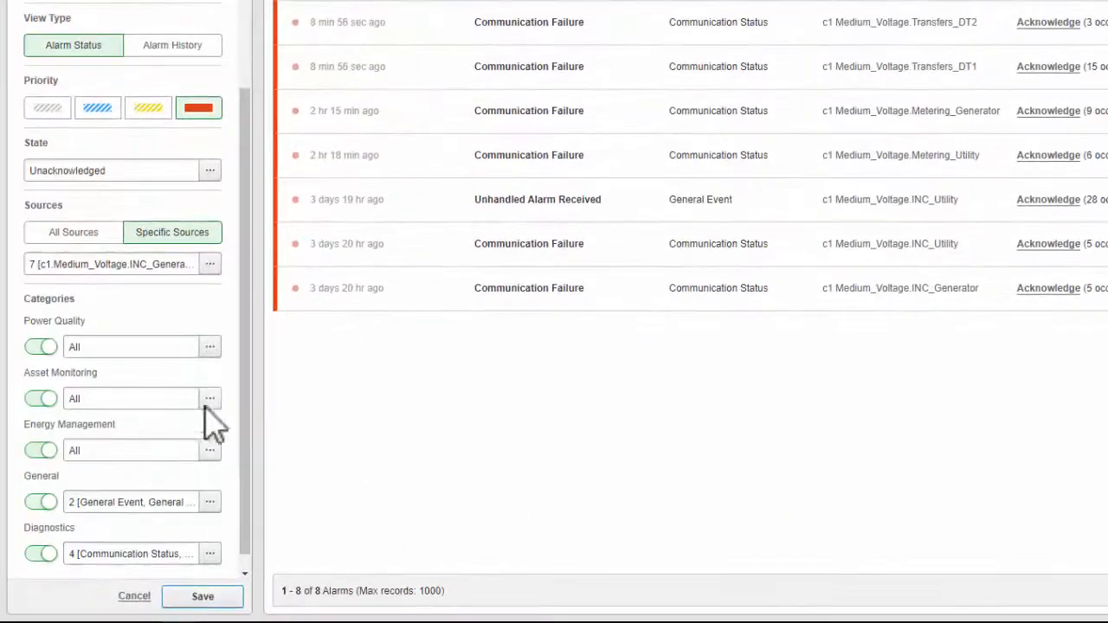
pyautogui.click(160, 403)
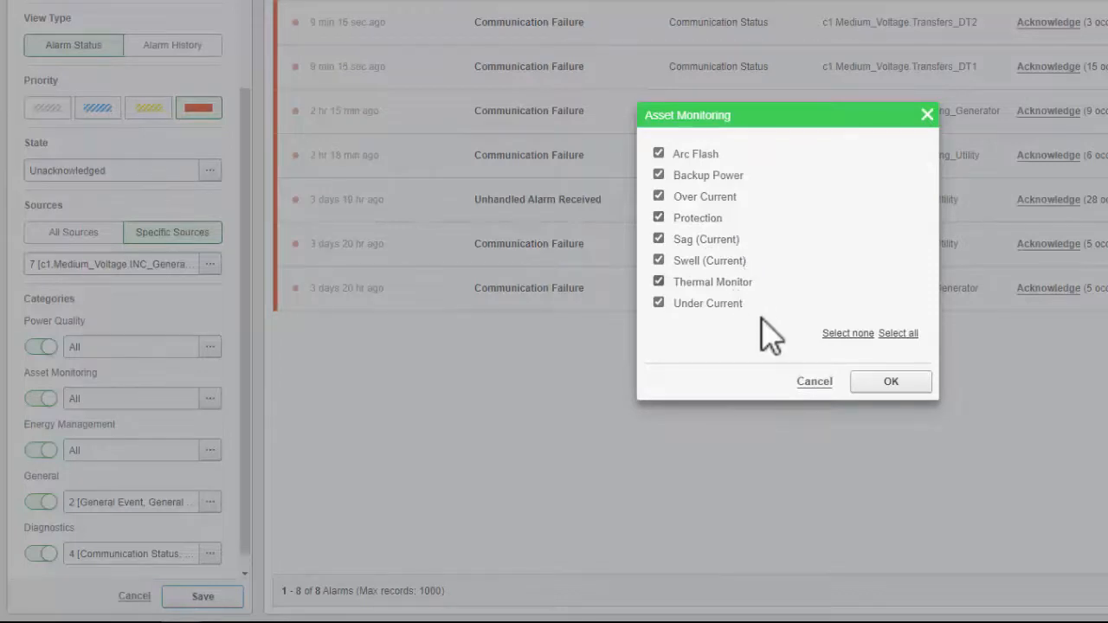
pyautogui.click(813, 382)
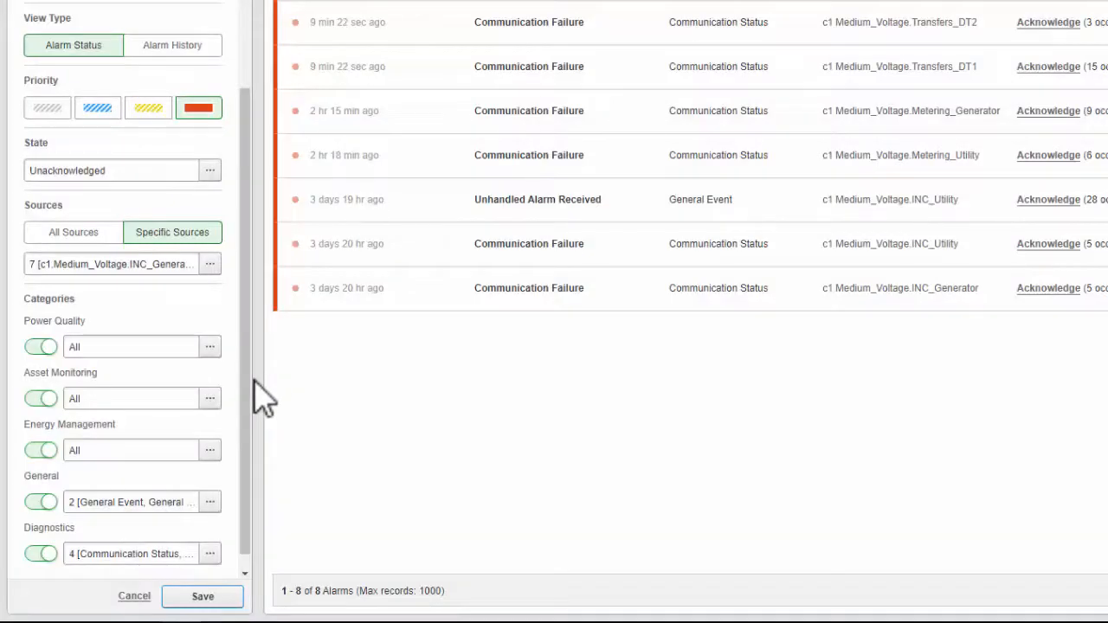
# Save the High Status view and preview it in a separate window.
pyautogui.click(203, 597)
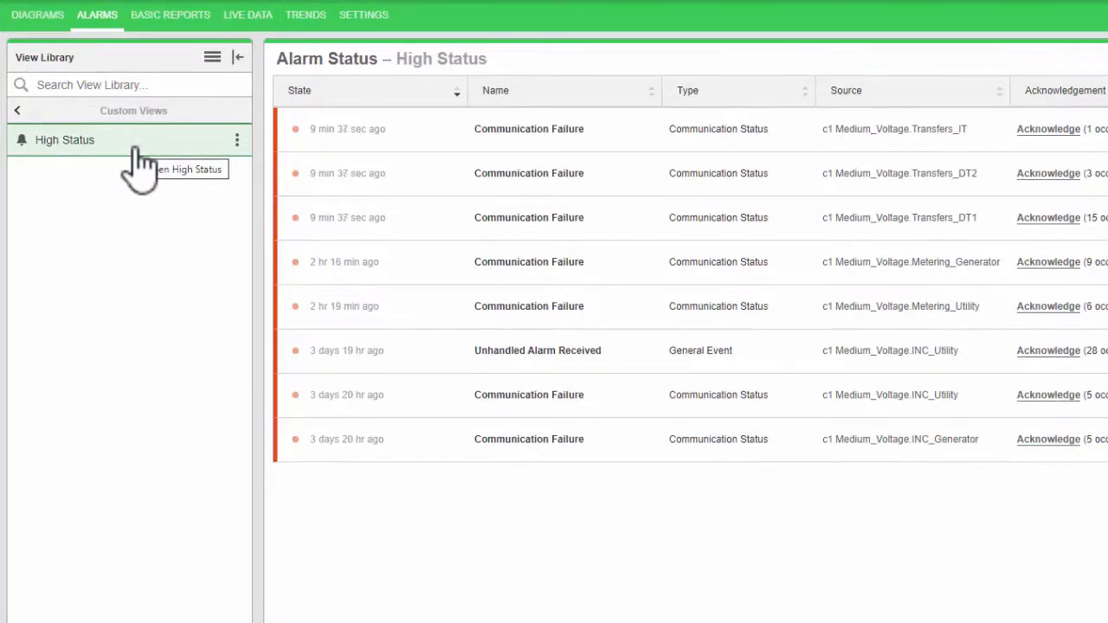
pyautogui.click(238, 140)
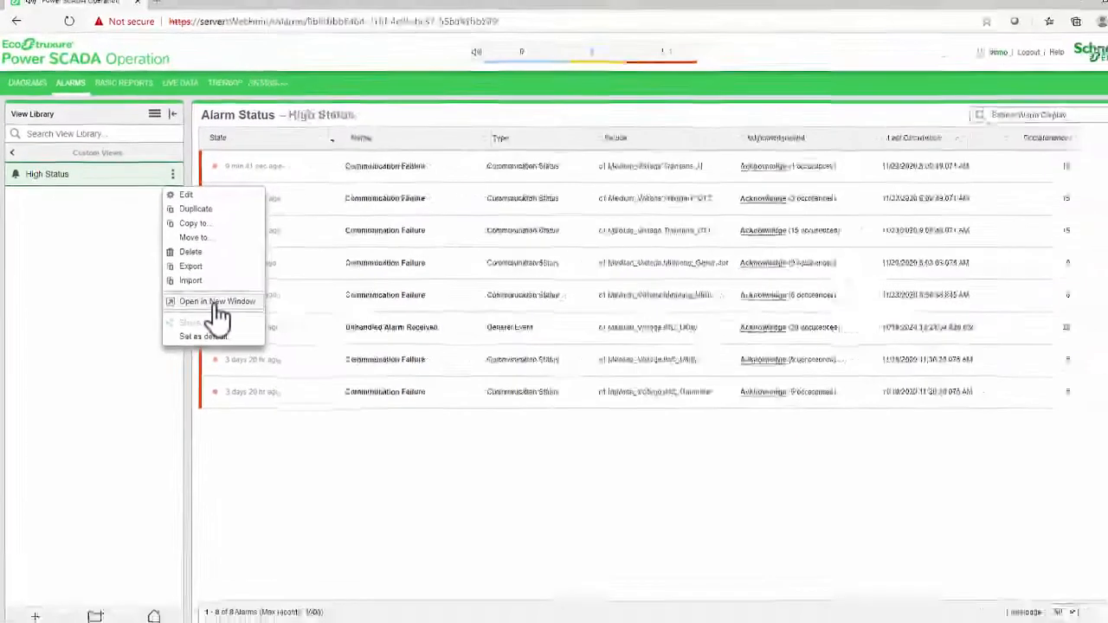
pyautogui.click(269, 313)
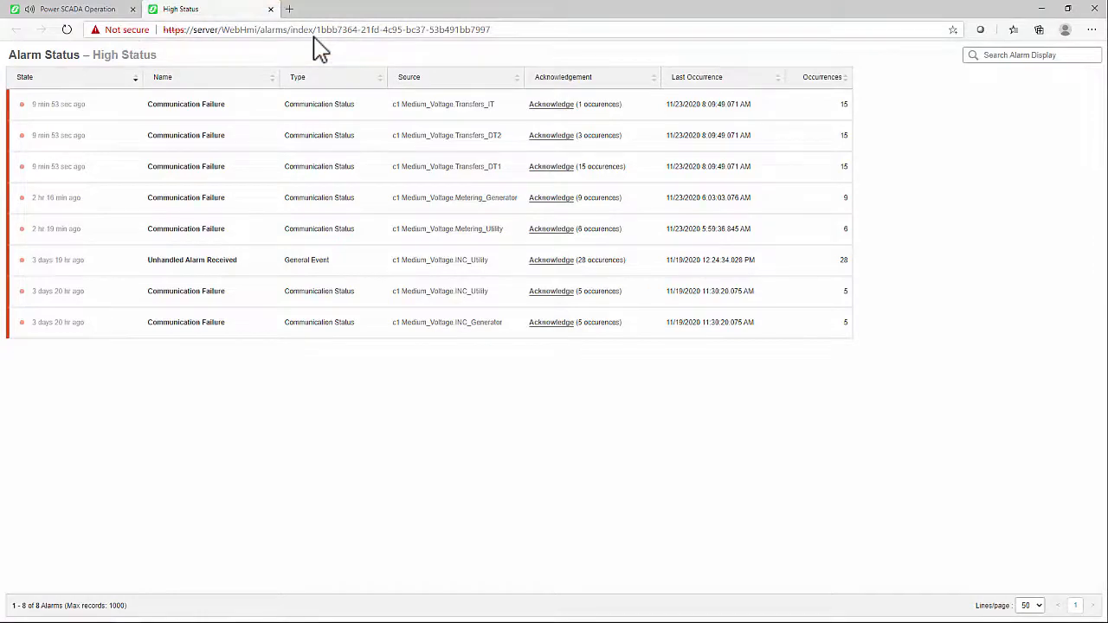
pyautogui.click(270, 8)
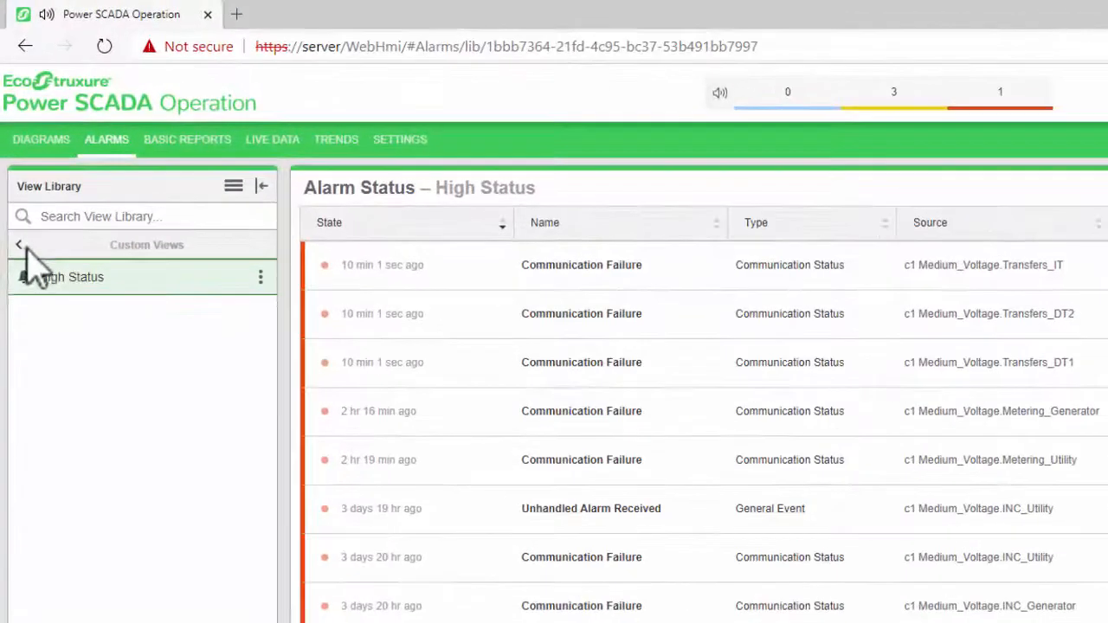
# Review the settings of the Asset Monitoring Incidents view in System Views and leave editing without saving.
pyautogui.click(15, 204)
pyautogui.click(53, 278)
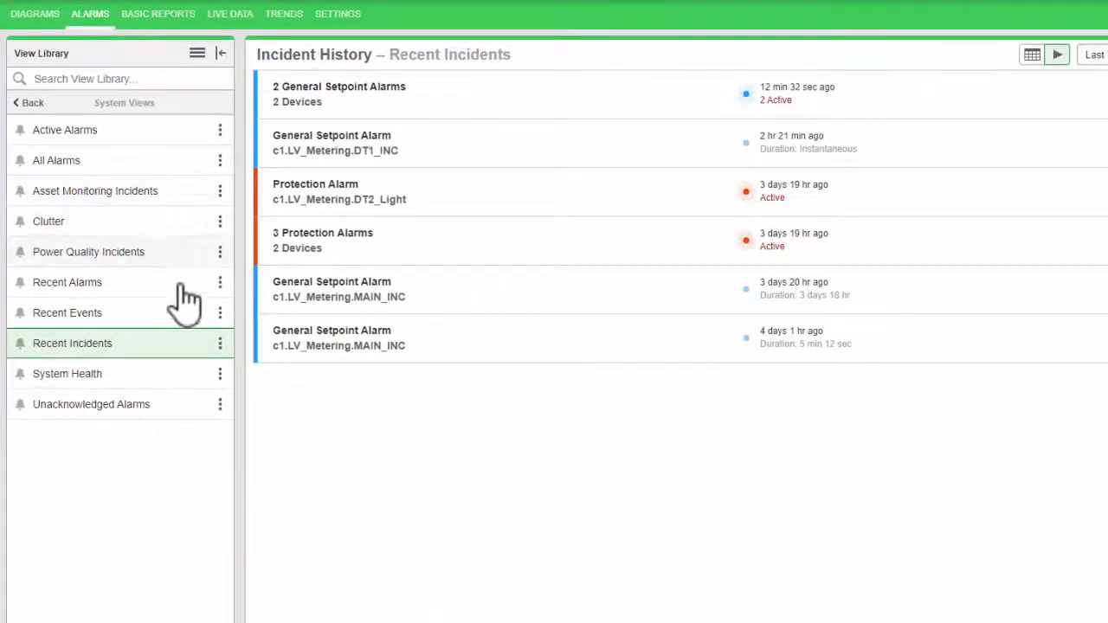
pyautogui.click(220, 191)
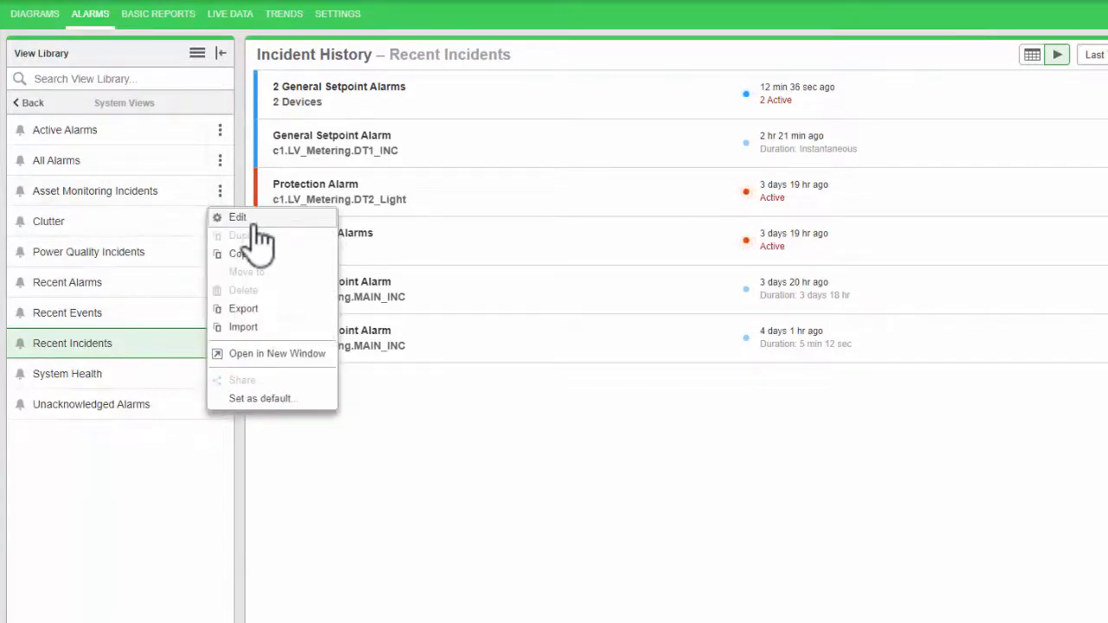
pyautogui.click(259, 221)
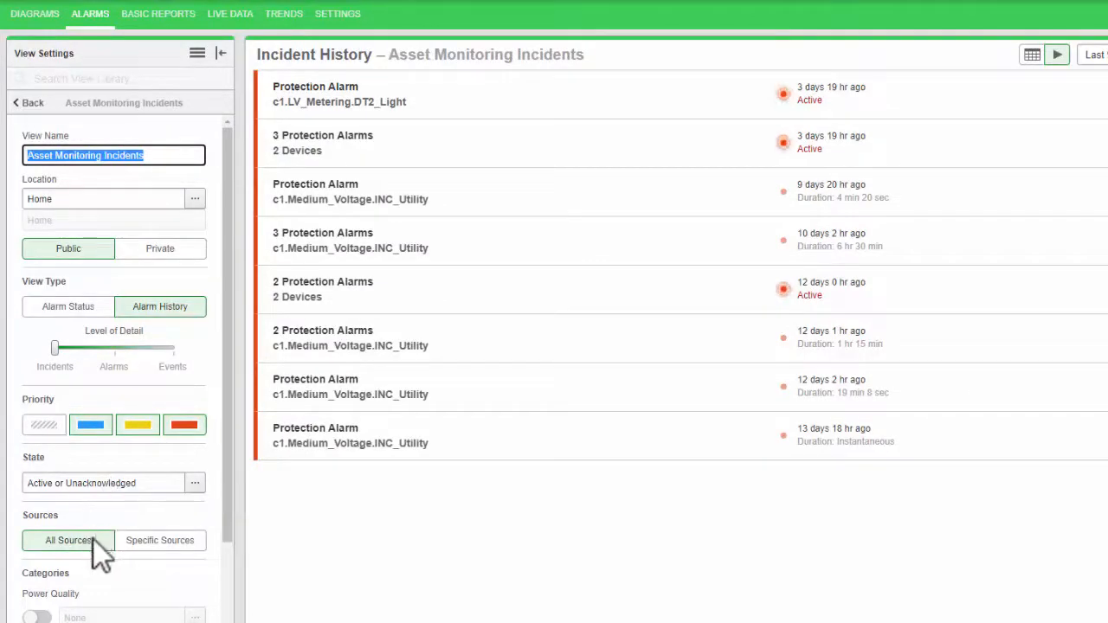
pyautogui.scroll(-2, 93, 540)
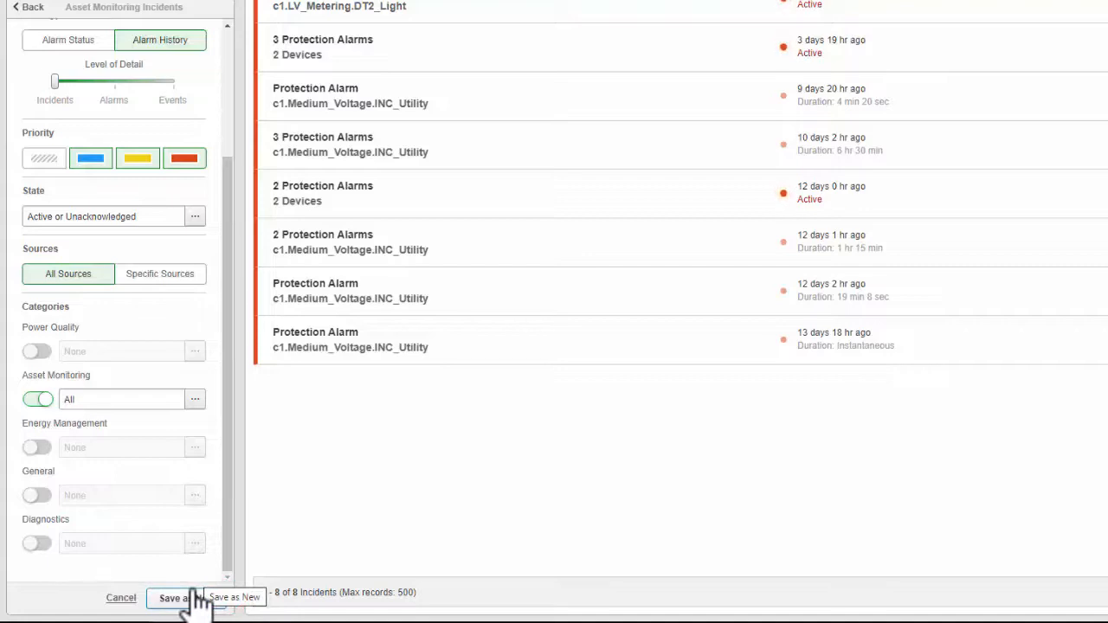
pyautogui.click(119, 598)
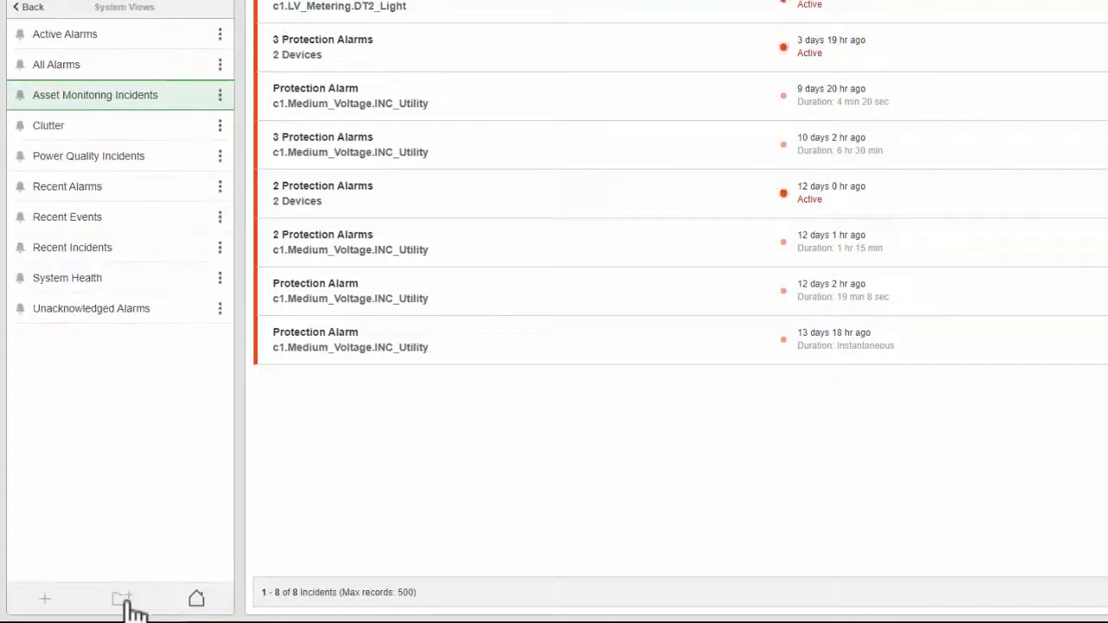